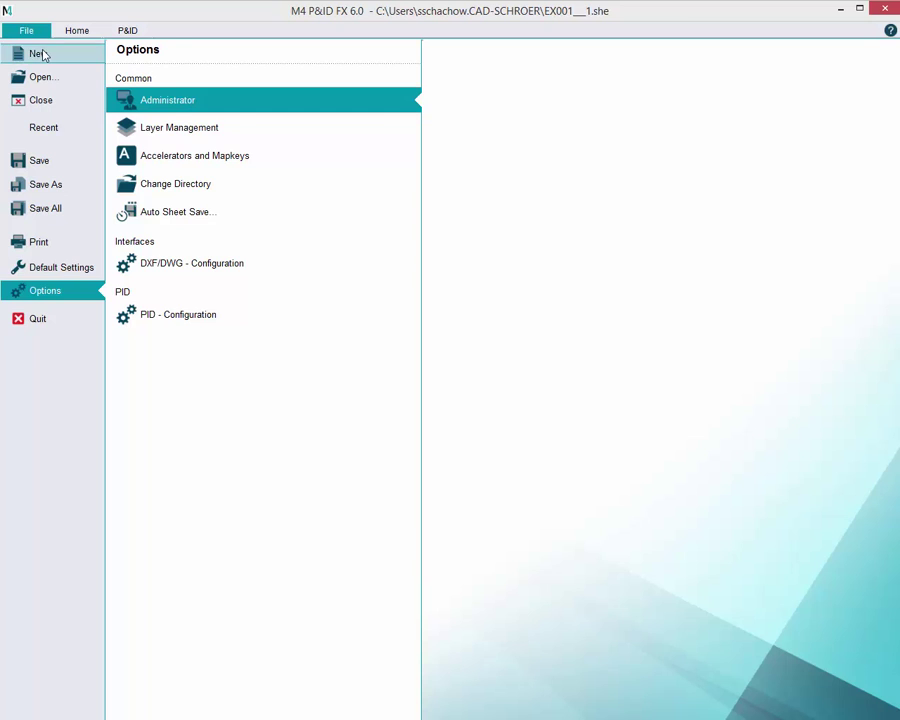
Create a new drawing sheet from the A3 template
{"action": "left_click", "coordinate": [40, 53]}
{"action": "left_click", "coordinate": [172, 183]}
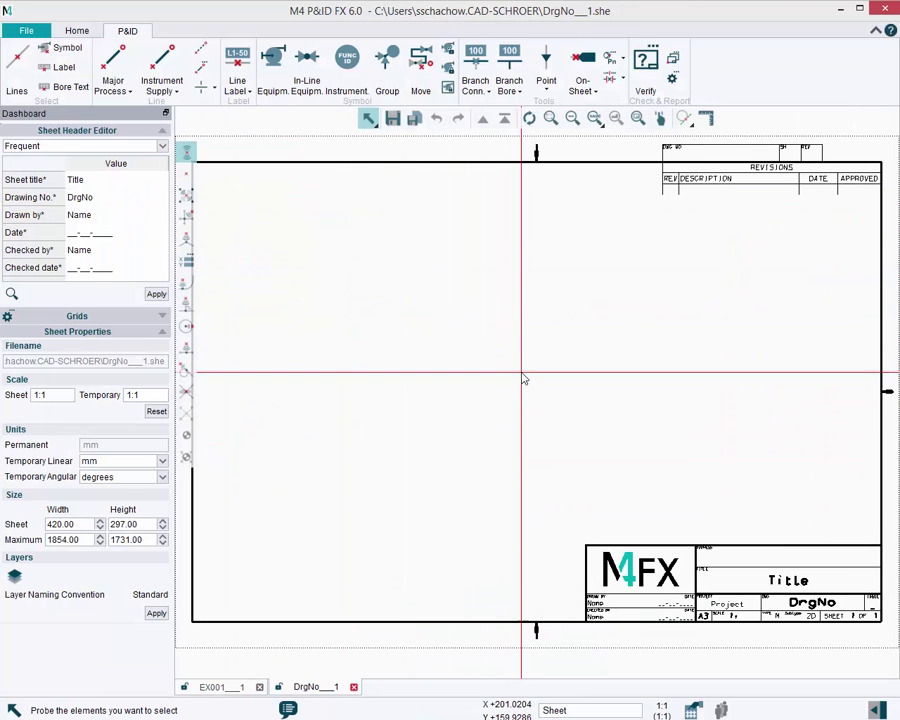
Open the PID attribute configuration and load the Project1config configuration
{"action": "left_click", "coordinate": [44, 34]}
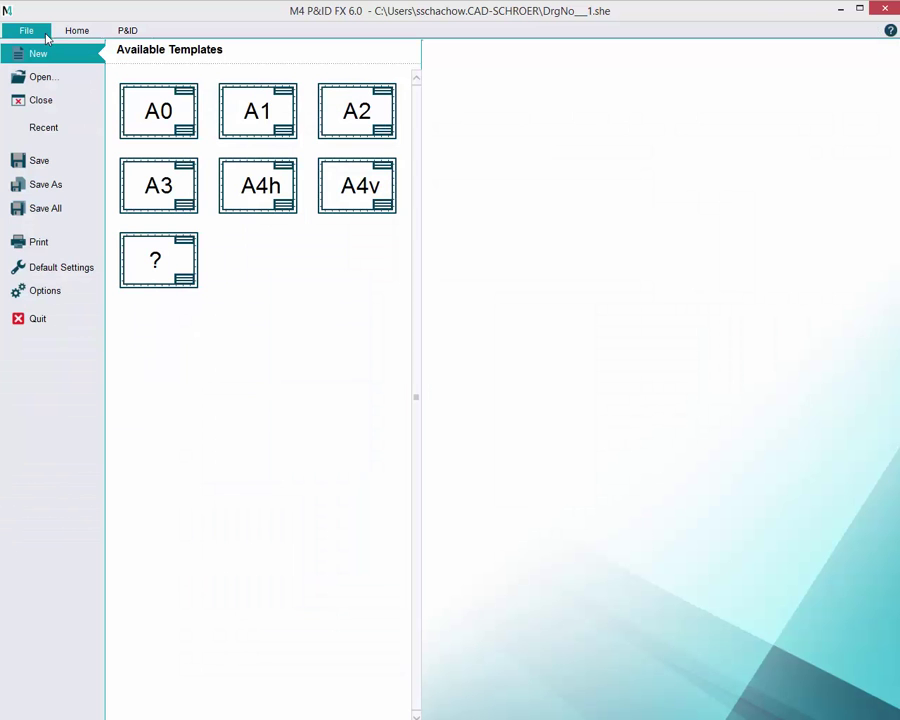
{"action": "left_click", "coordinate": [62, 290]}
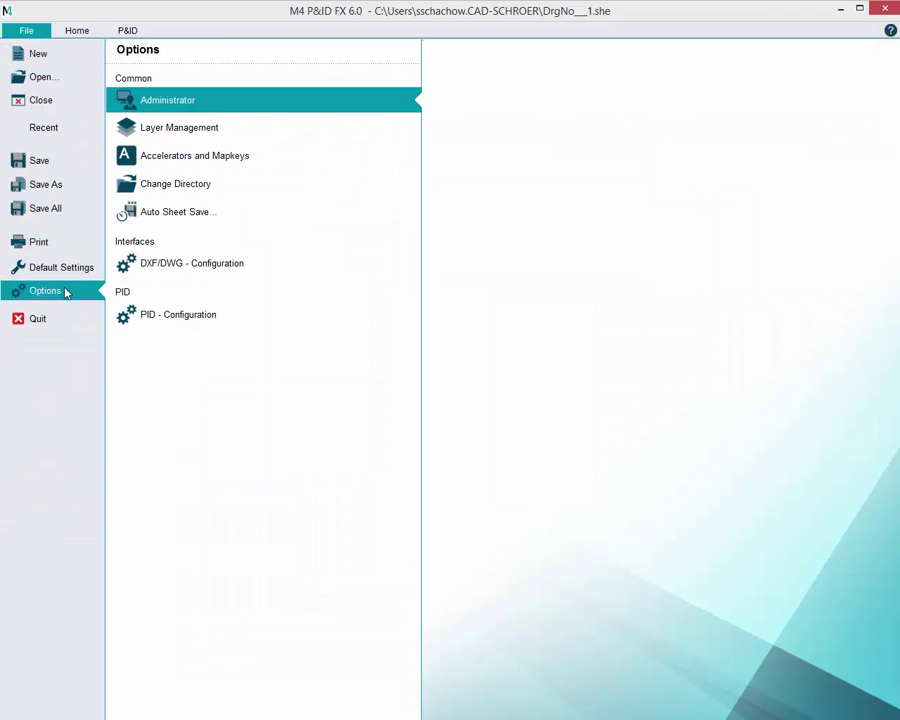
{"action": "left_click", "coordinate": [190, 316]}
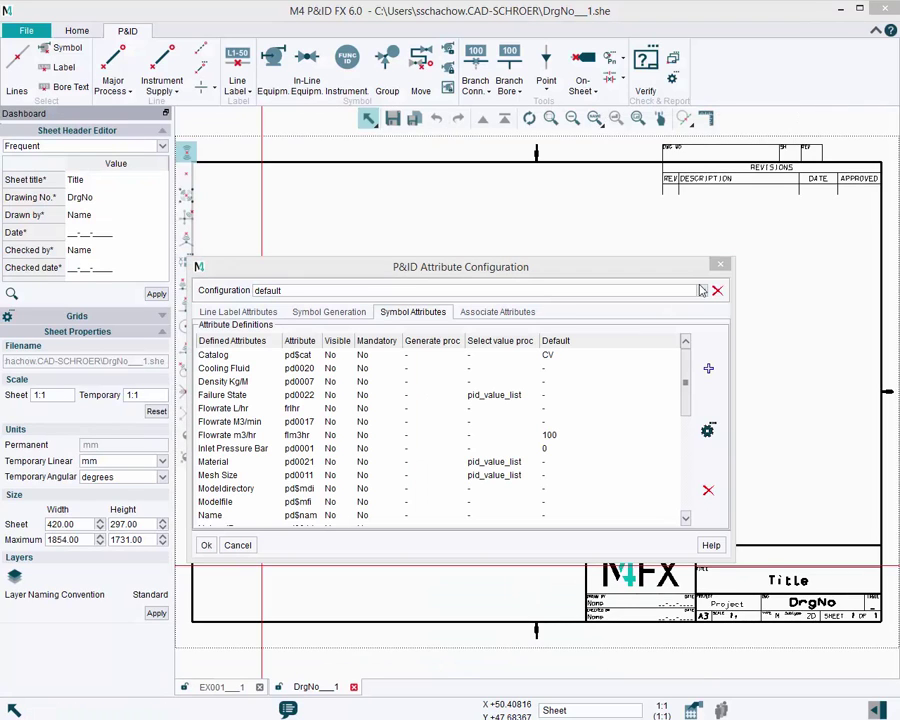
{"action": "left_click", "coordinate": [703, 290]}
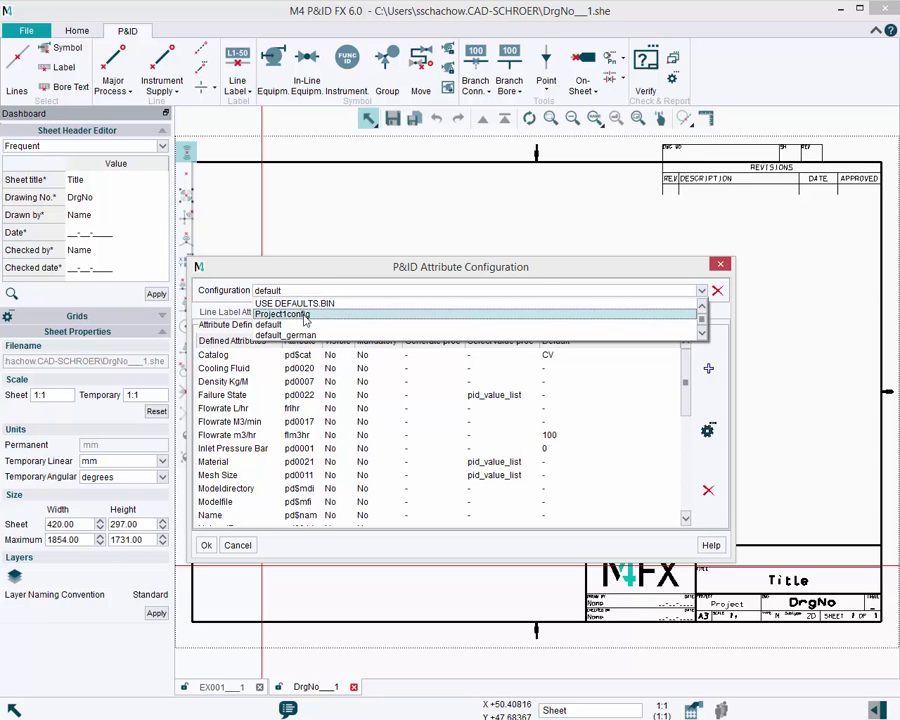
{"action": "left_click", "coordinate": [300, 316]}
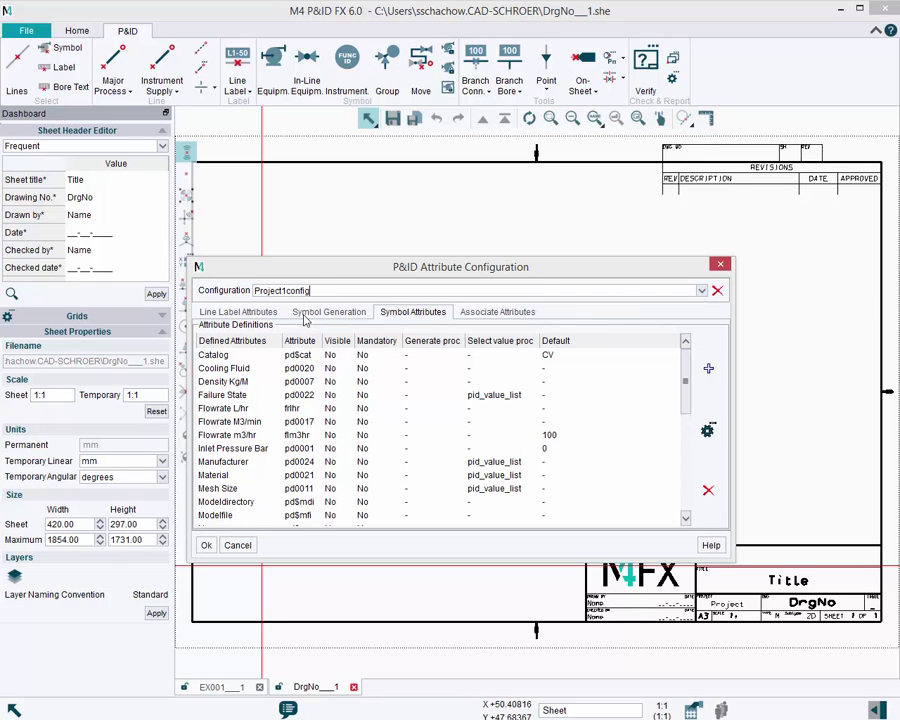
Examine the attributes associated by symbol and type and with the Equipment, In Line Component and Instrumentation classes
{"action": "left_click", "coordinate": [494, 313]}
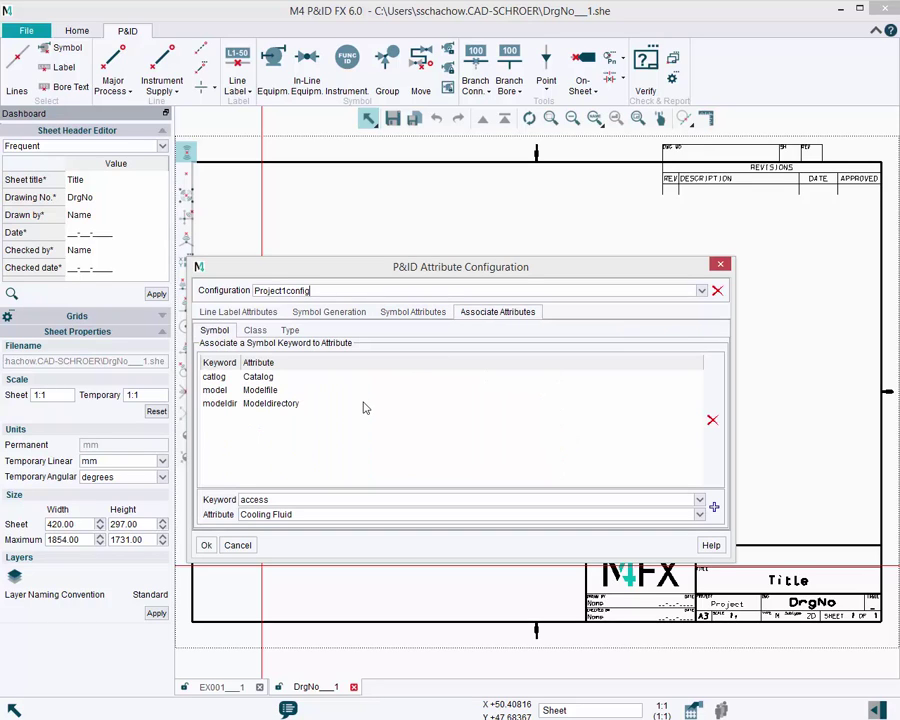
{"action": "left_click", "coordinate": [257, 335]}
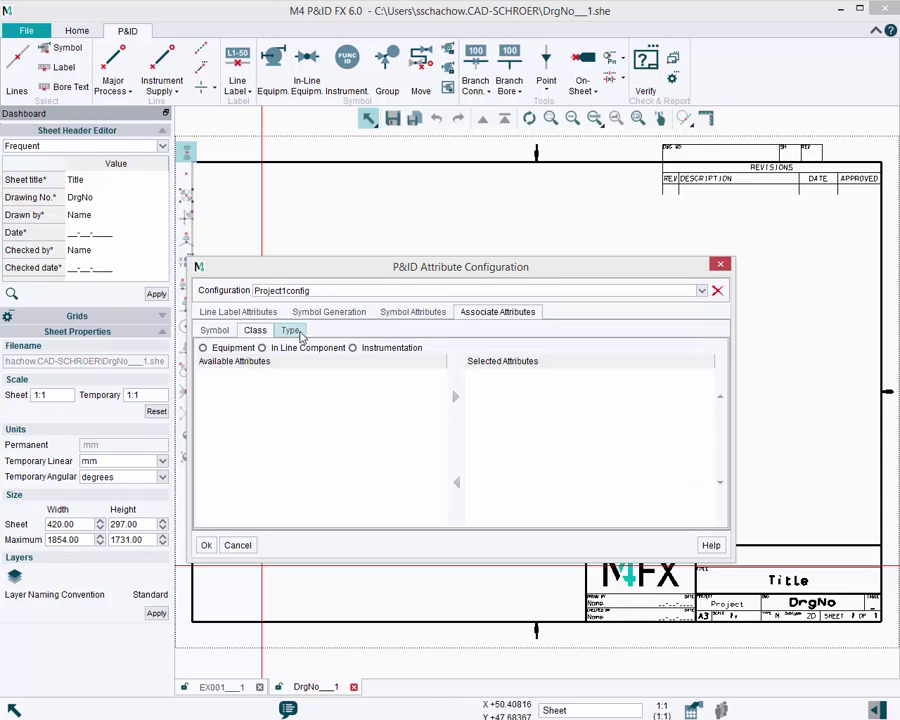
{"action": "left_click", "coordinate": [298, 335]}
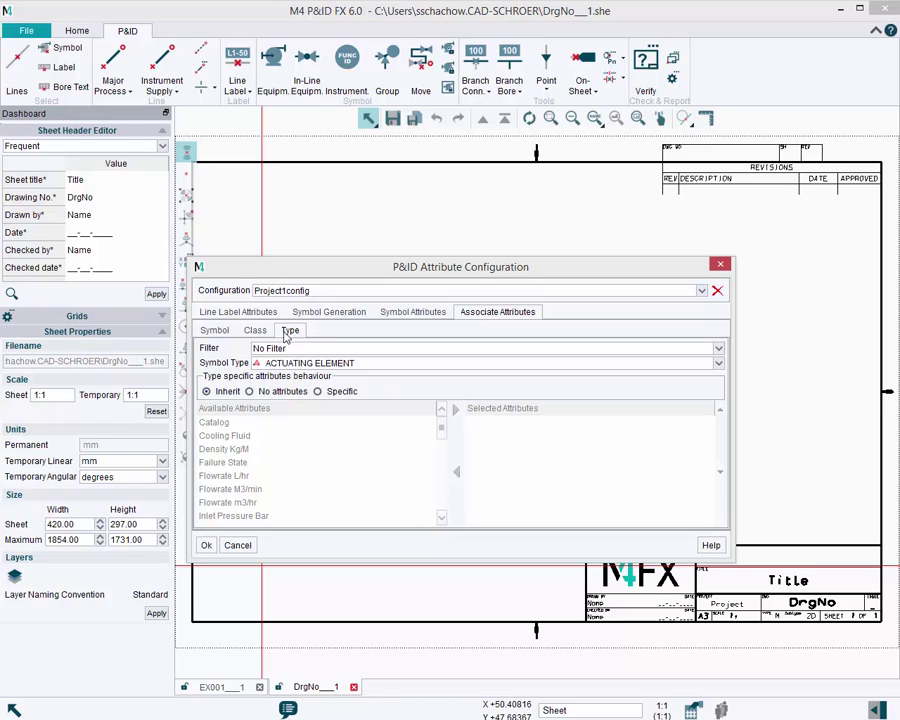
{"action": "left_click", "coordinate": [257, 333]}
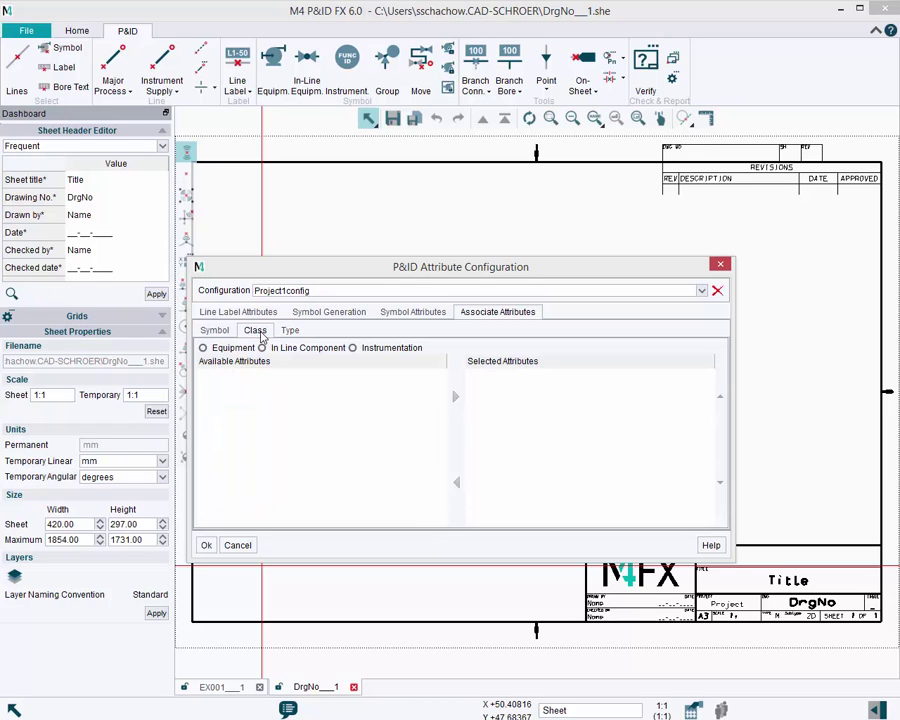
{"action": "left_click", "coordinate": [205, 349]}
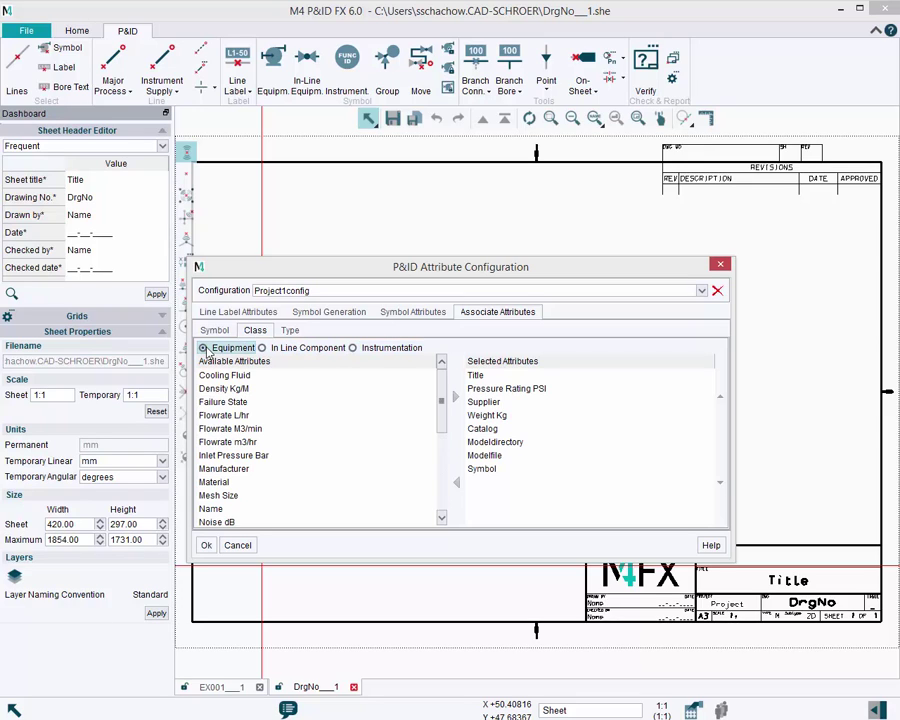
{"action": "left_click", "coordinate": [302, 350]}
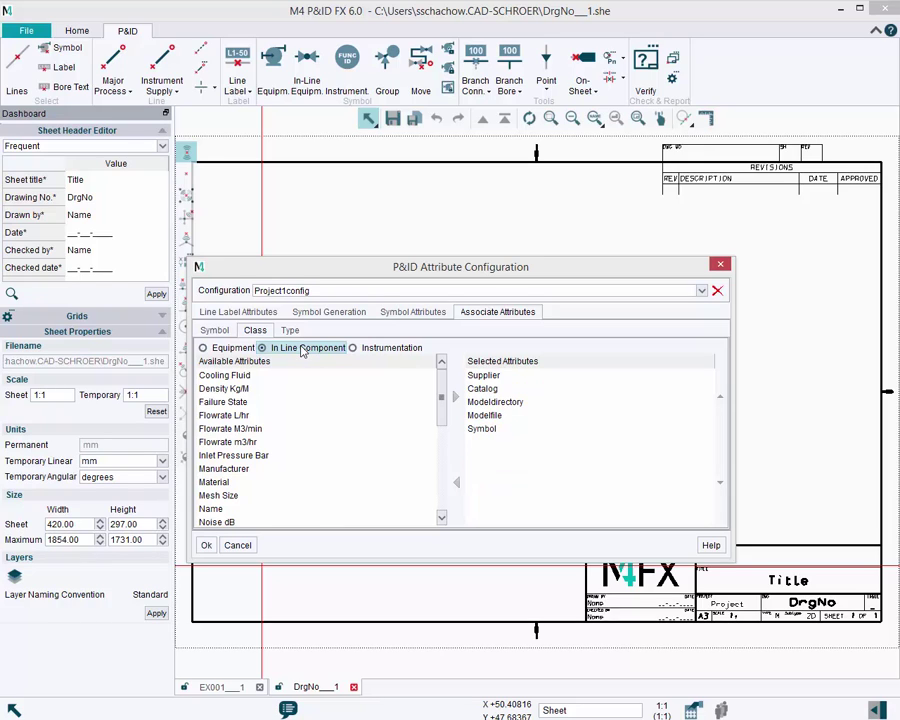
{"action": "left_click", "coordinate": [367, 348]}
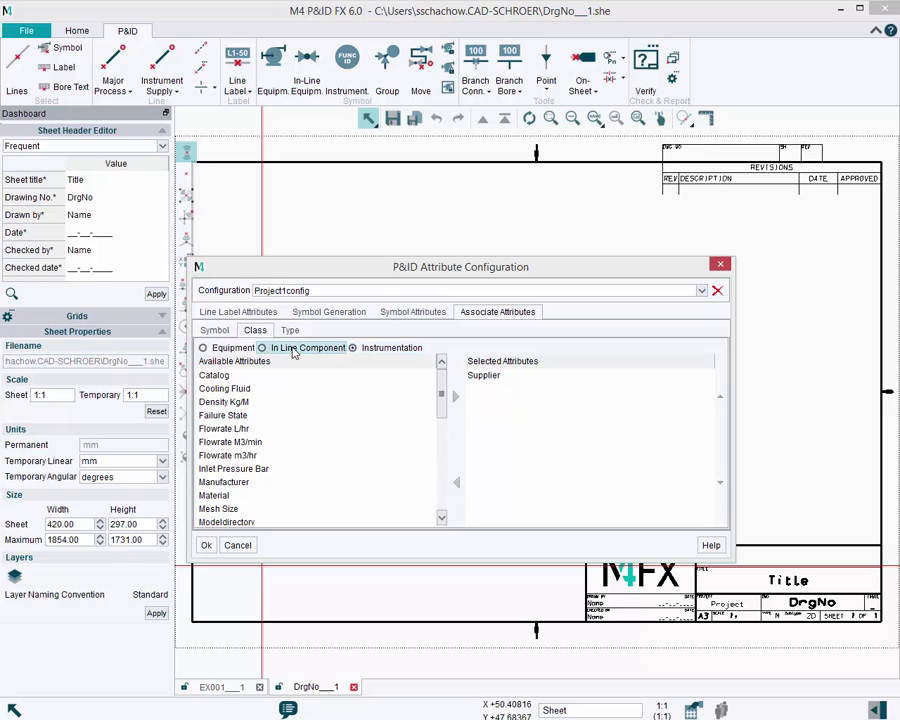
Compare the available and selected attributes of the Equipment class with those of In Line Component and Instrumentation
{"action": "left_click", "coordinate": [230, 348]}
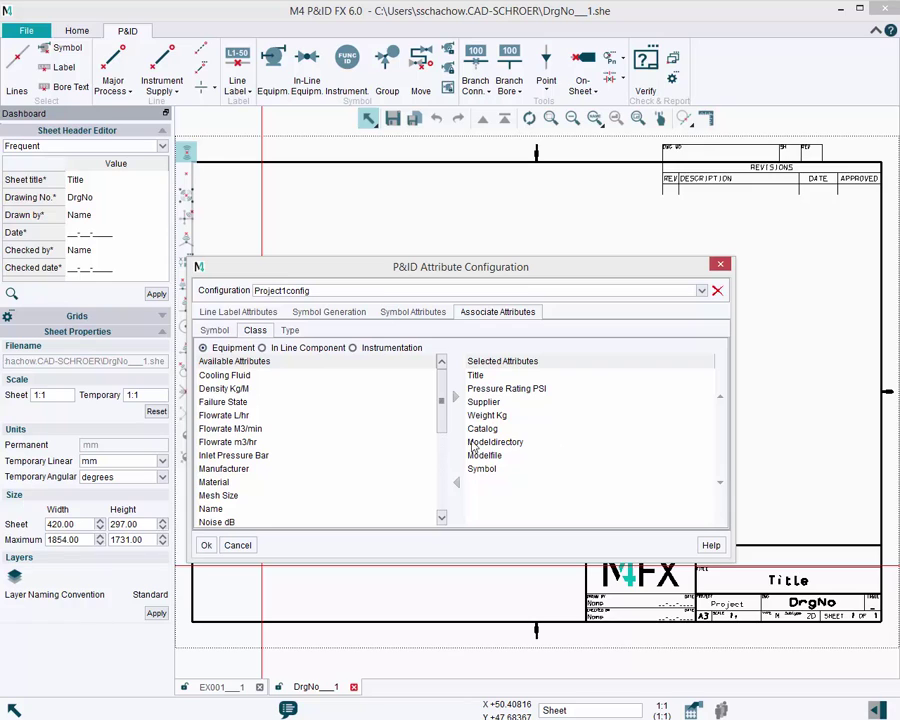
{"action": "mouse_move", "coordinate": [443, 405]}
{"action": "left_mouse_down"}
{"action": "mouse_move", "coordinate": [442, 474]}
{"action": "mouse_move", "coordinate": [438, 404]}
{"action": "left_mouse_up"}
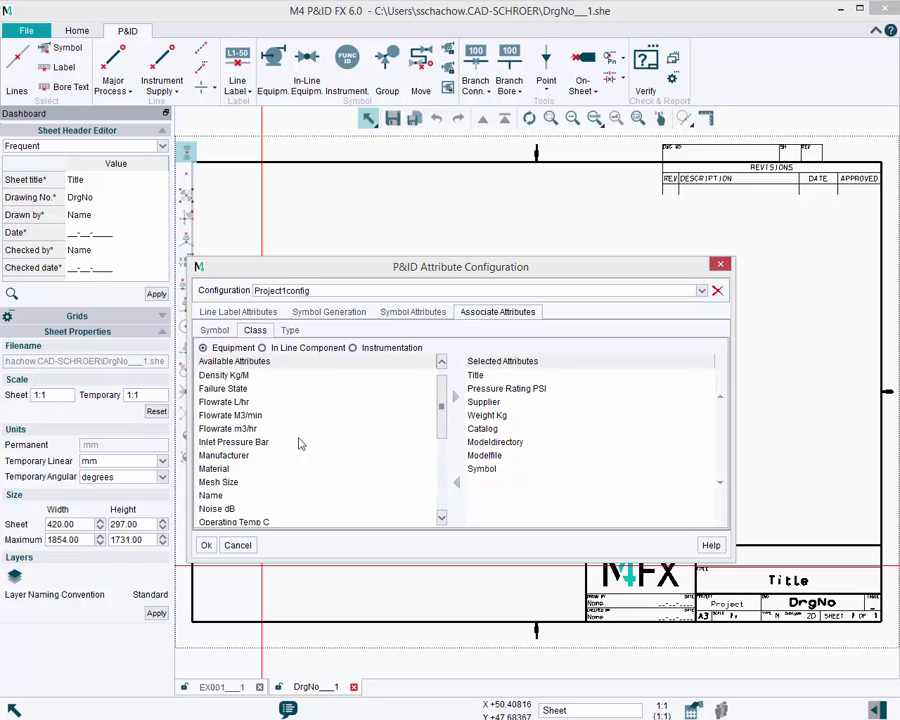
{"action": "left_click", "coordinate": [248, 457]}
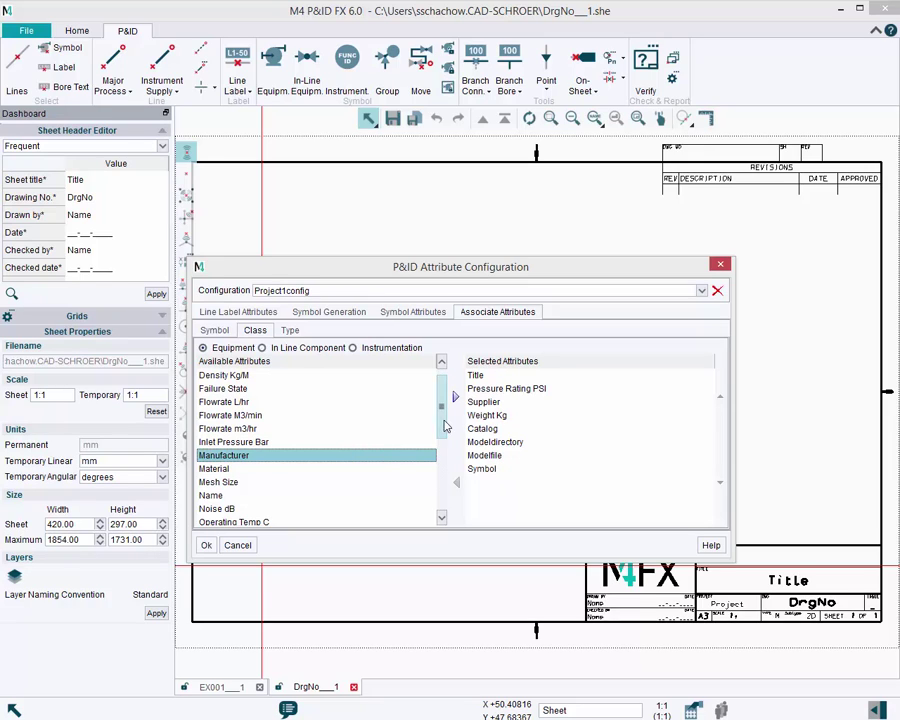
{"action": "left_click", "coordinate": [536, 387]}
{"action": "left_click", "coordinate": [518, 417]}
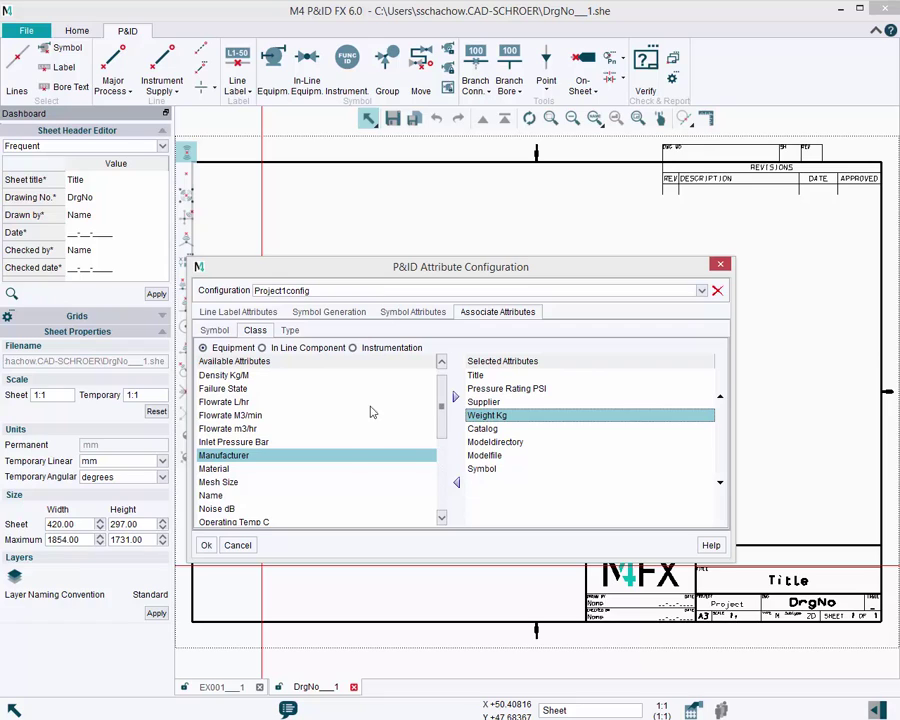
{"action": "left_click", "coordinate": [300, 349]}
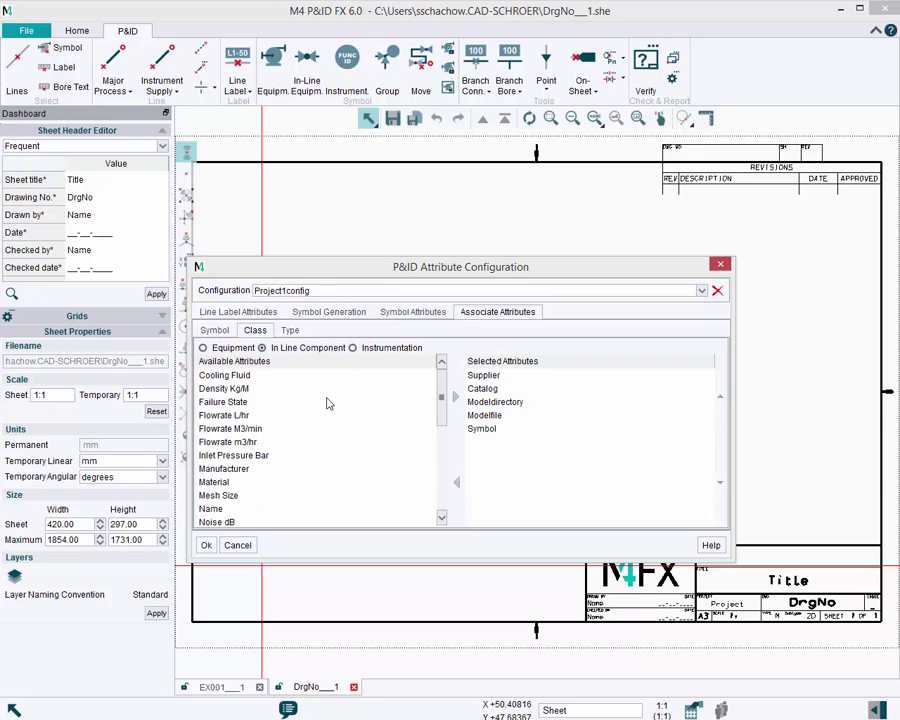
{"action": "left_click", "coordinate": [352, 347]}
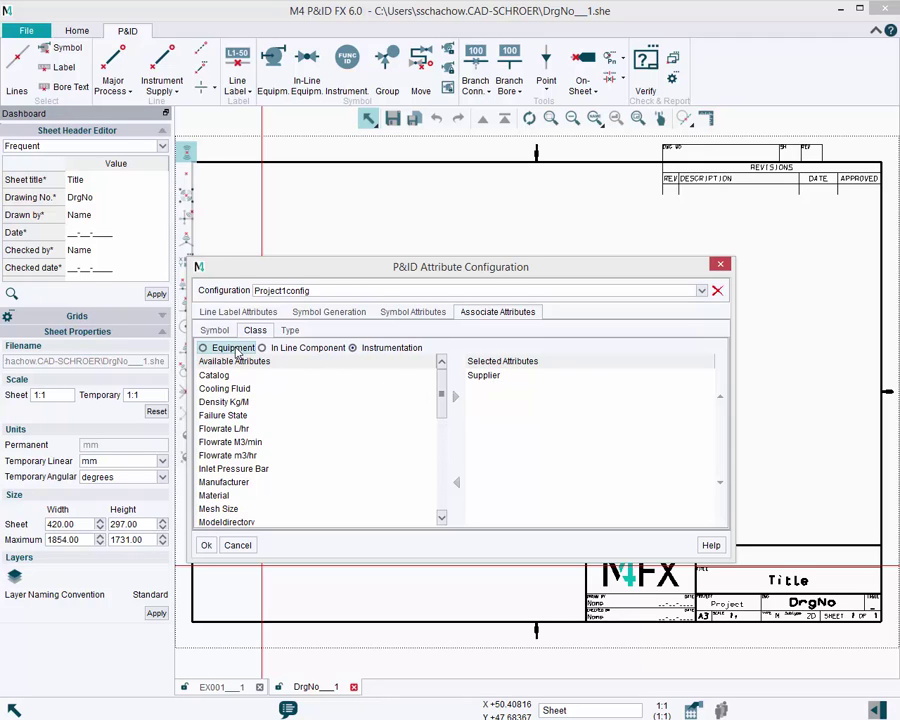
Add the Manufacturer attribute to the type-specific selected attributes of the VESSEL symbol type
{"action": "left_click", "coordinate": [304, 333]}
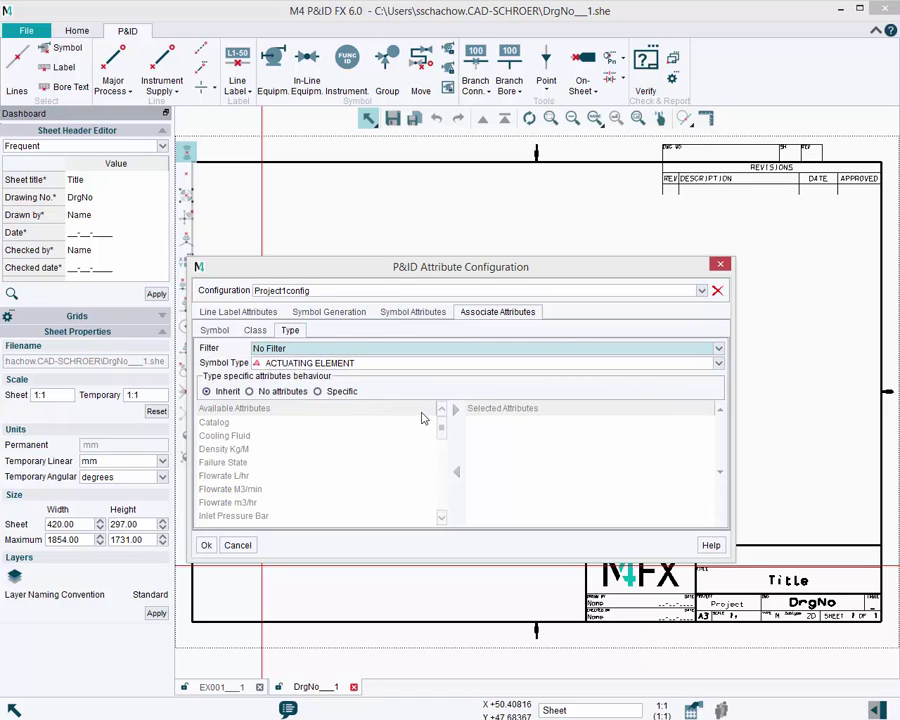
{"action": "left_click", "coordinate": [719, 364]}
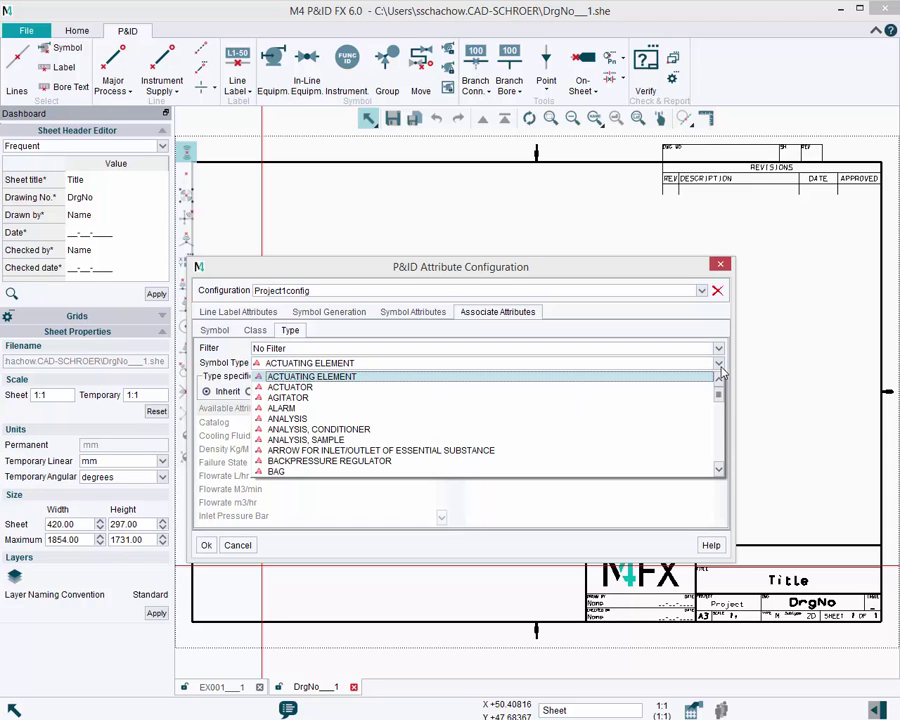
{"action": "left_click_drag", "start_coordinate": [720, 399], "coordinate": [707, 464]}
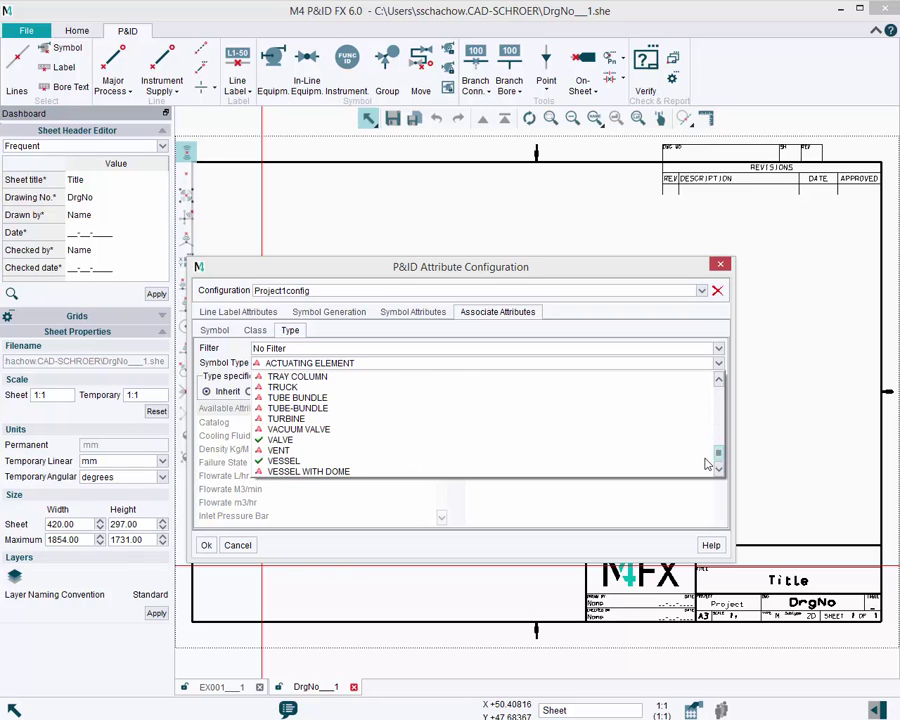
{"action": "left_click", "coordinate": [285, 461]}
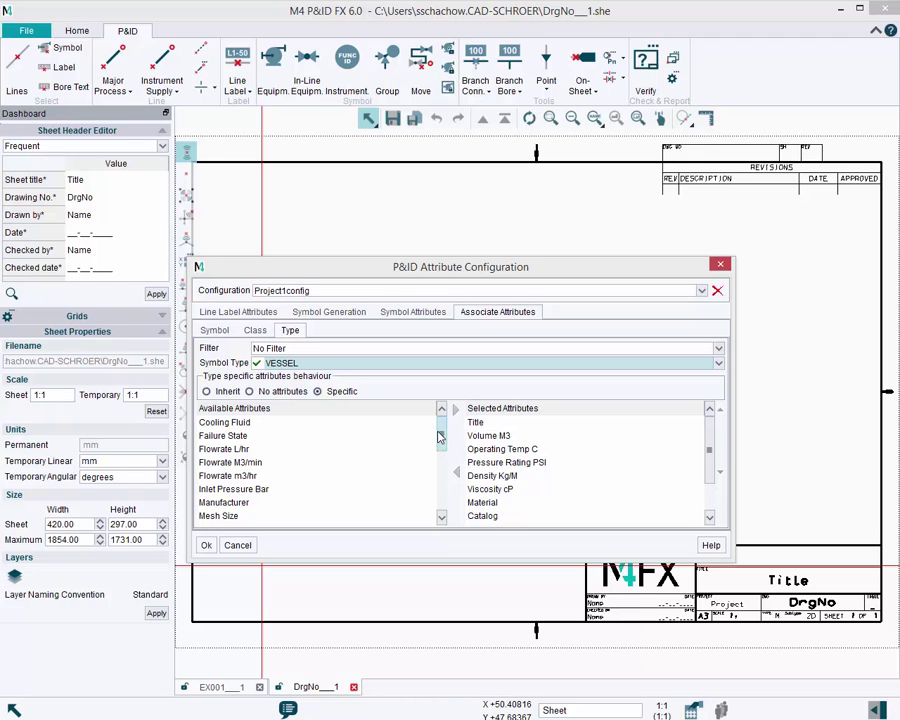
{"action": "left_click", "coordinate": [487, 500]}
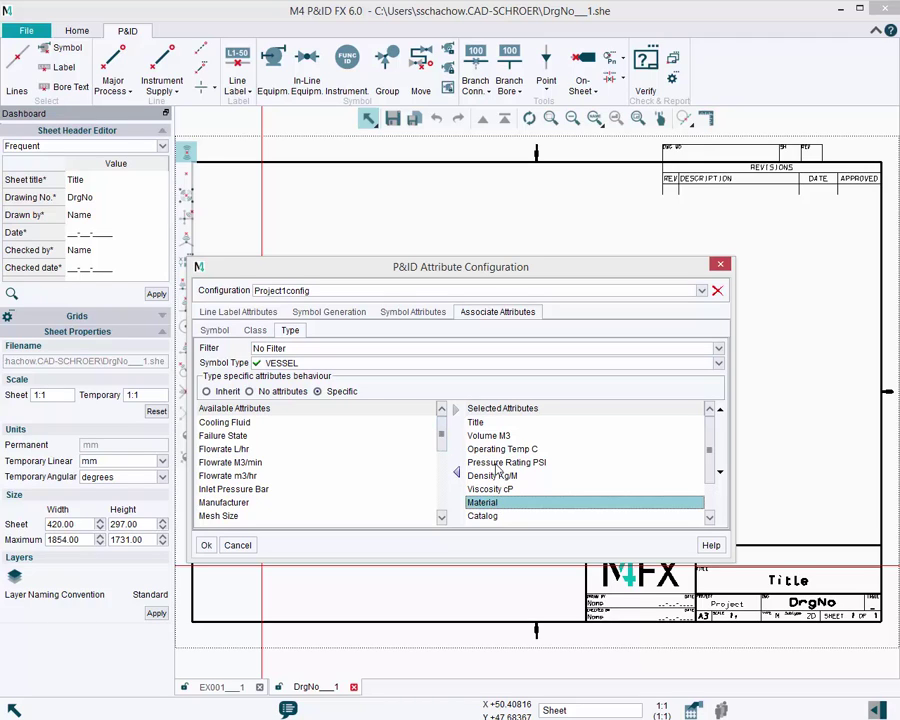
{"action": "left_click", "coordinate": [496, 462]}
{"action": "left_click", "coordinate": [496, 437]}
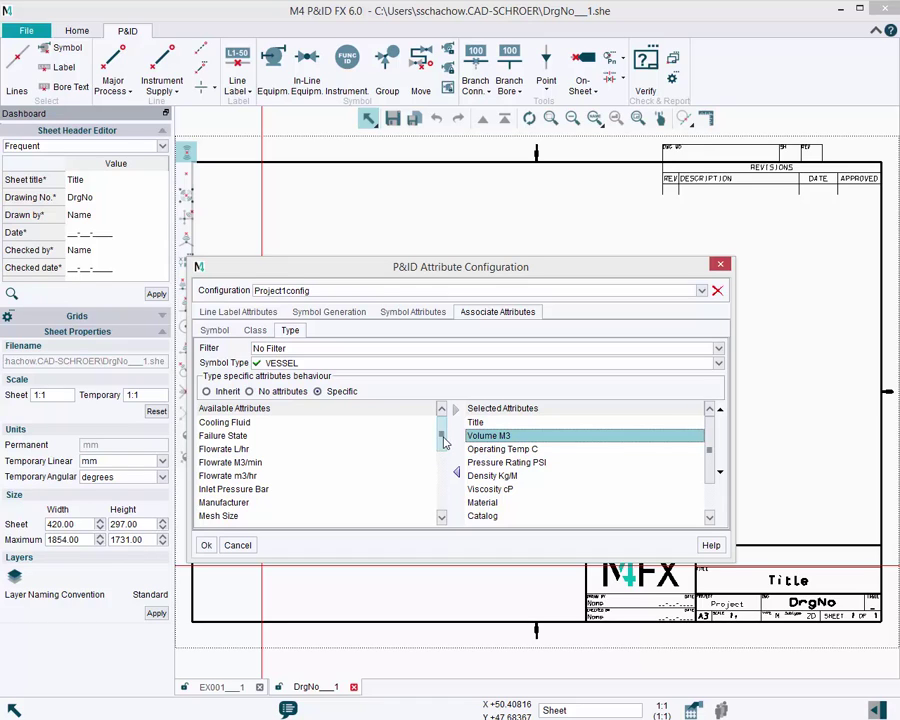
{"action": "left_click_drag", "start_coordinate": [445, 442], "coordinate": [445, 457]}
{"action": "left_click", "coordinate": [229, 438]}
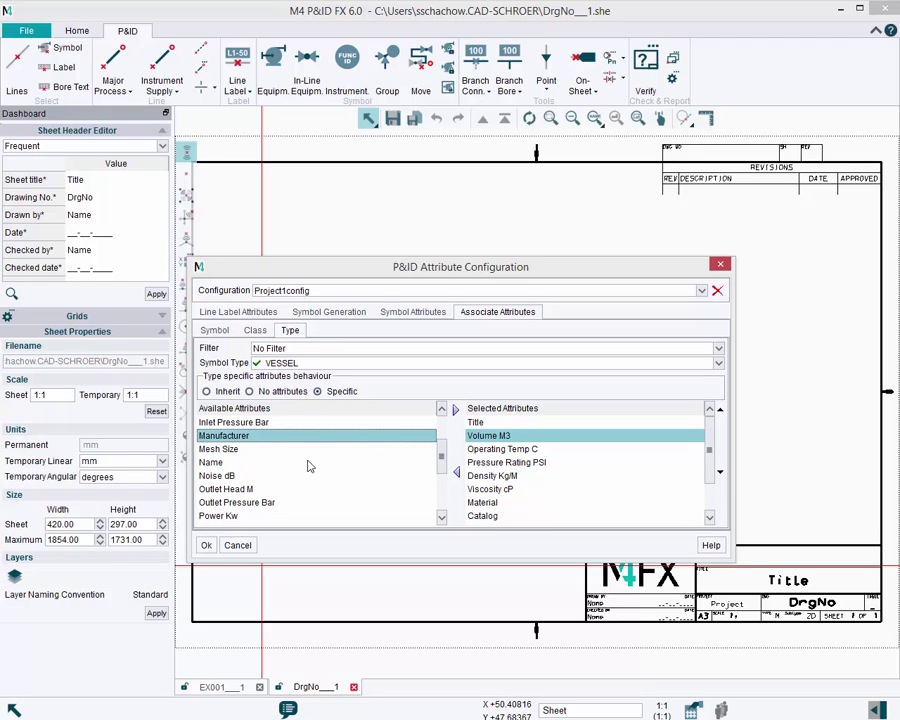
{"action": "left_click", "coordinate": [456, 410]}
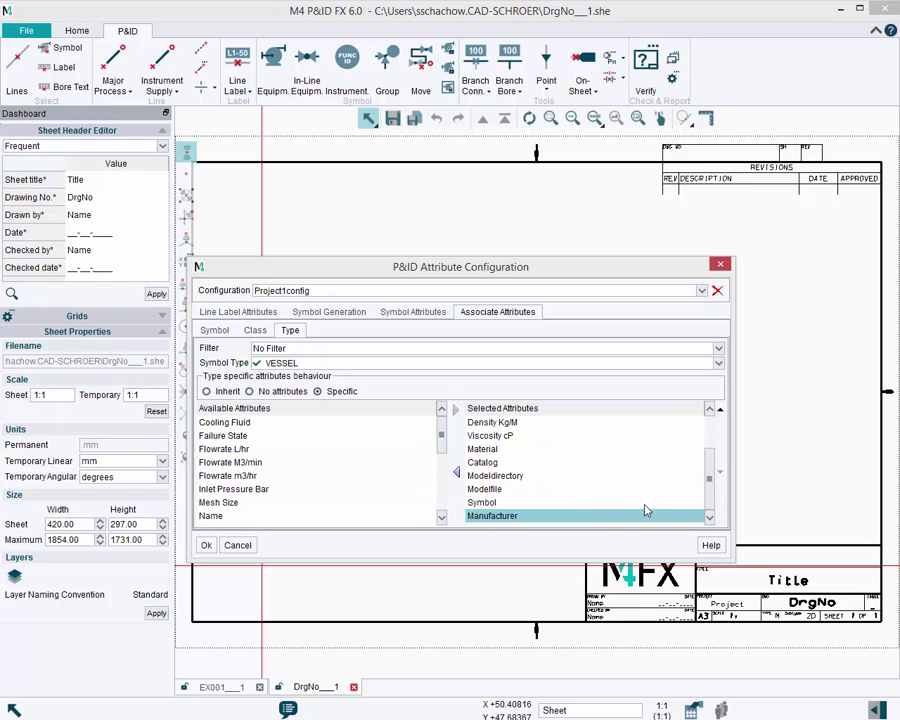
{"action": "left_click", "coordinate": [719, 409]}
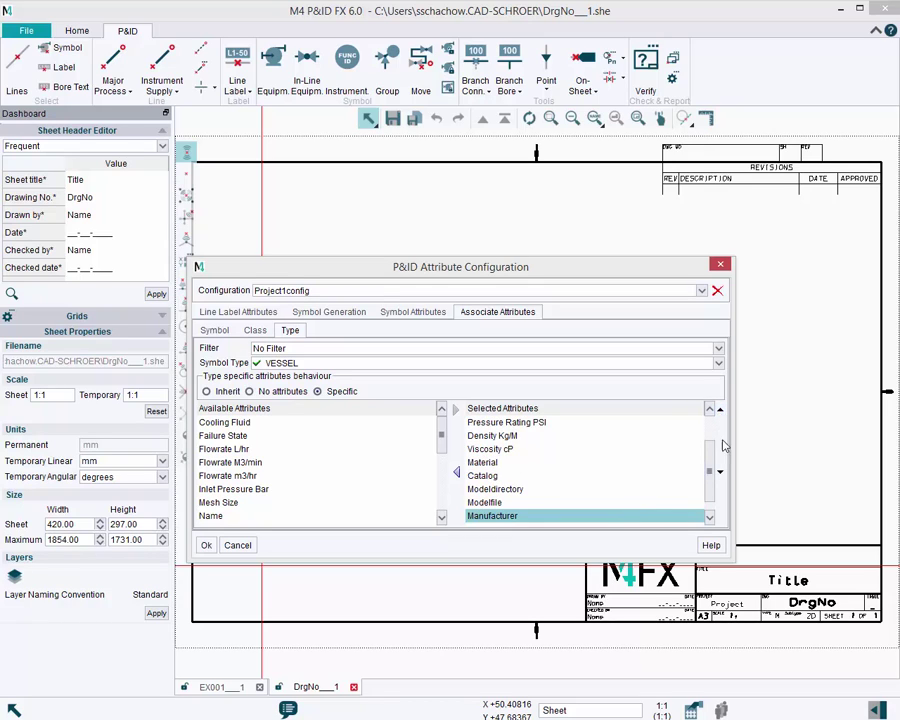
{"action": "scroll", "coordinate": [650, 494], "scroll_direction": "down", "scroll_amount": 1}
{"action": "left_click", "coordinate": [720, 471]}
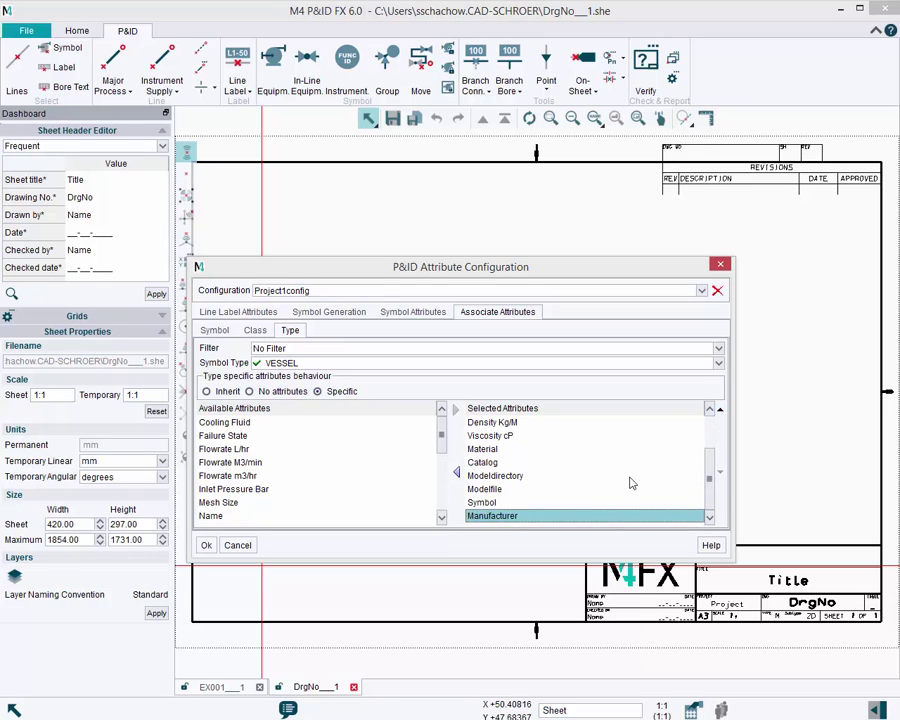
Accept the changes to the P&ID attribute configuration
{"action": "left_click", "coordinate": [207, 546]}
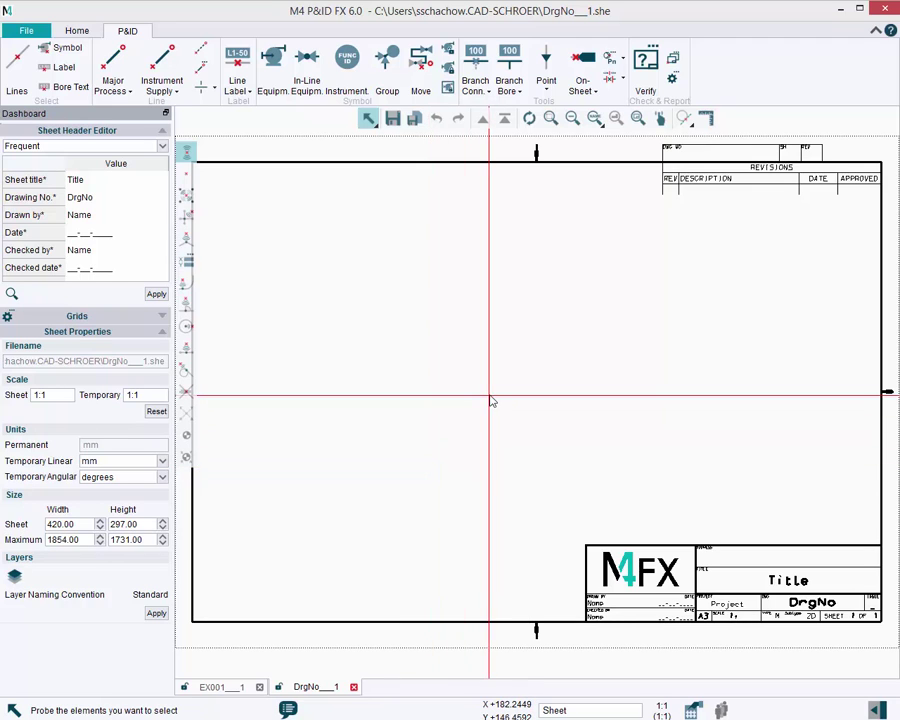
{"action": "left_click", "coordinate": [279, 76]}
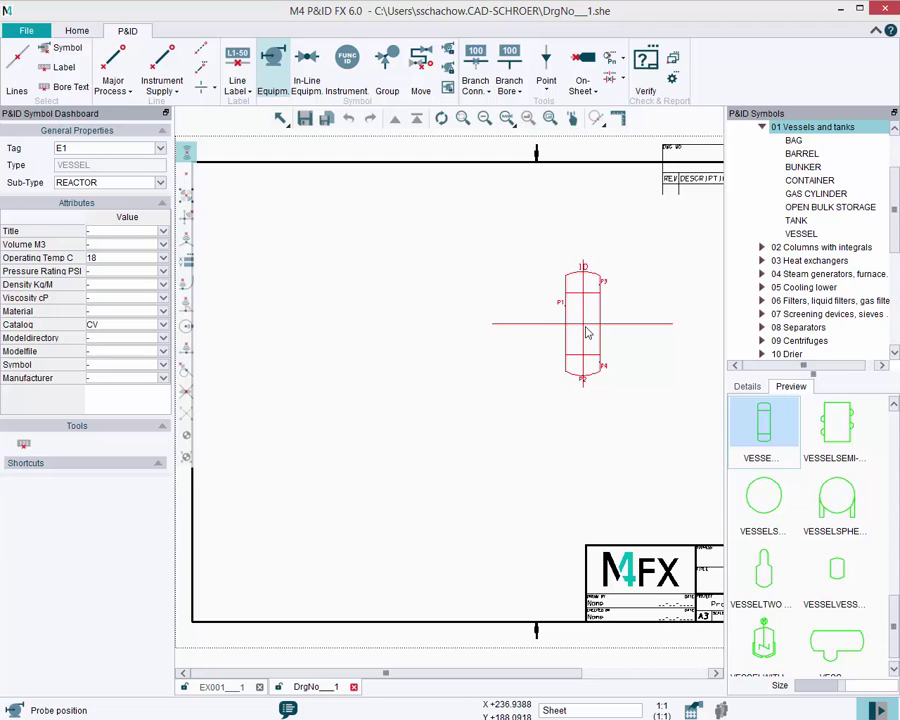
{"action": "scroll", "coordinate": [812, 185], "scroll_direction": "up", "scroll_amount": 2}
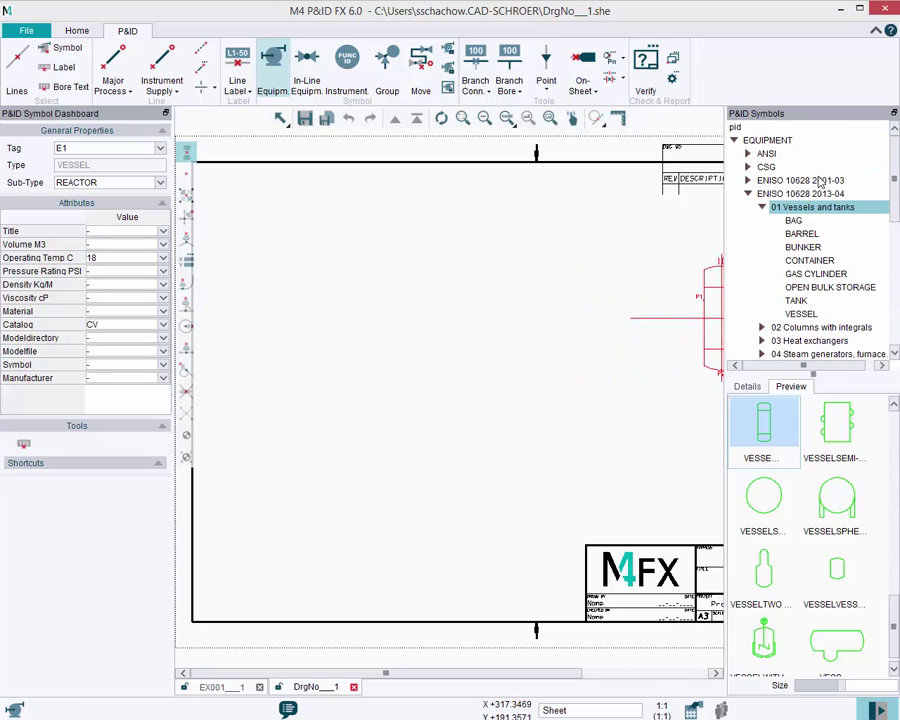
{"action": "left_click", "coordinate": [806, 208]}
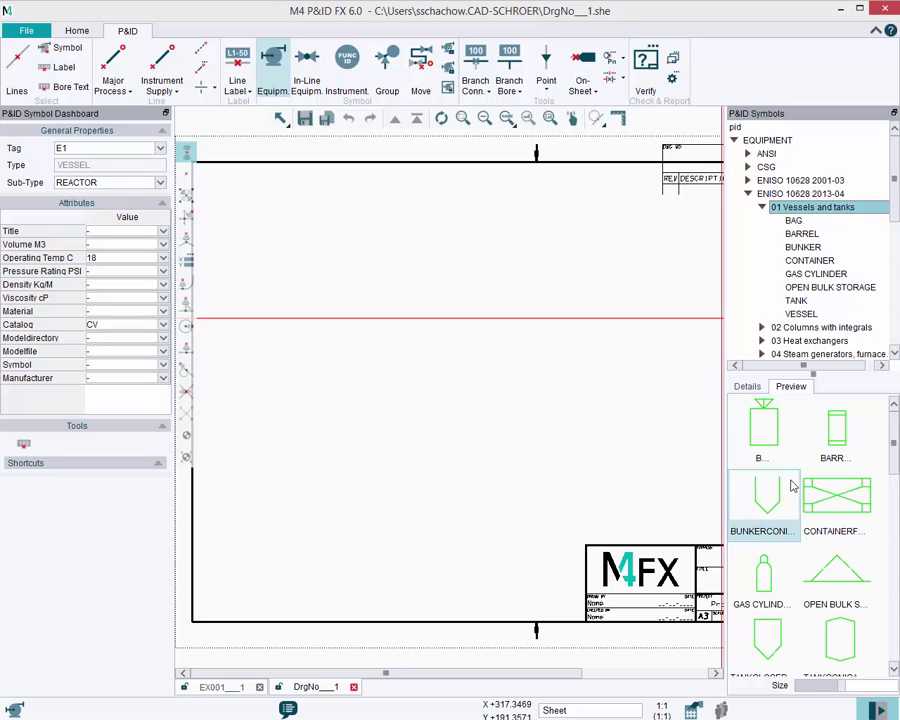
{"action": "scroll", "coordinate": [790, 484], "scroll_direction": "down", "scroll_amount": 10}
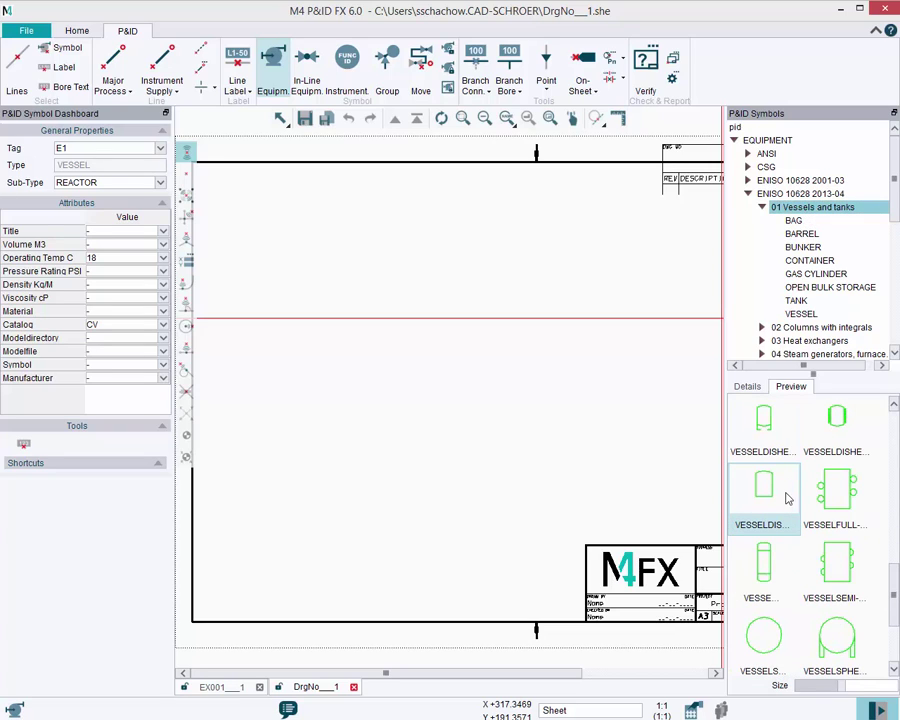
{"action": "left_click", "coordinate": [766, 563]}
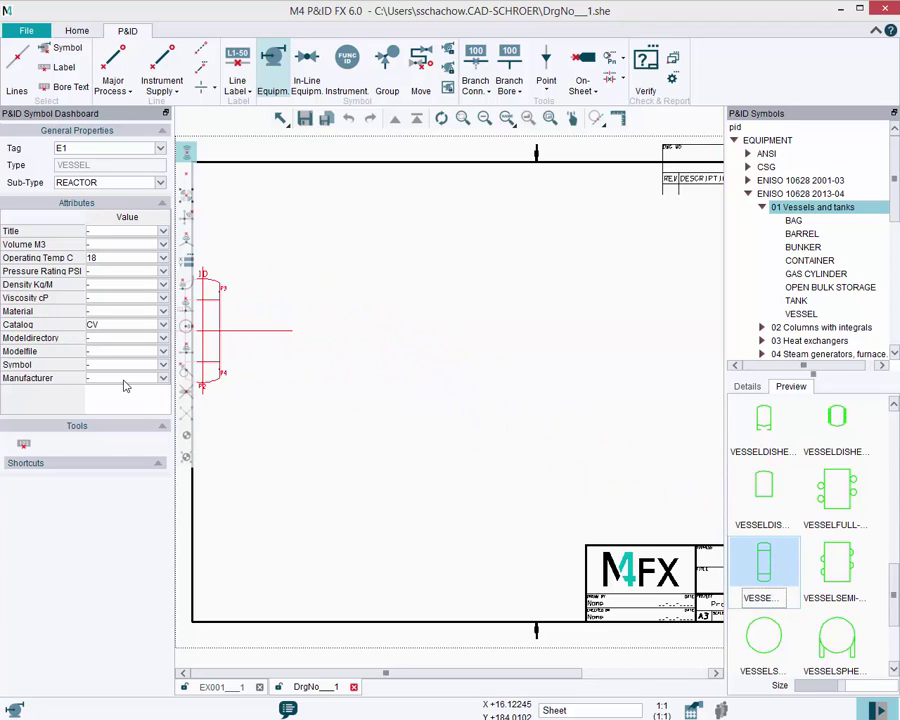
Set the vessel's Manufacturer to S001, place one vessel in the upper-left area of the sheet and deselect it
{"action": "left_click", "coordinate": [162, 379]}
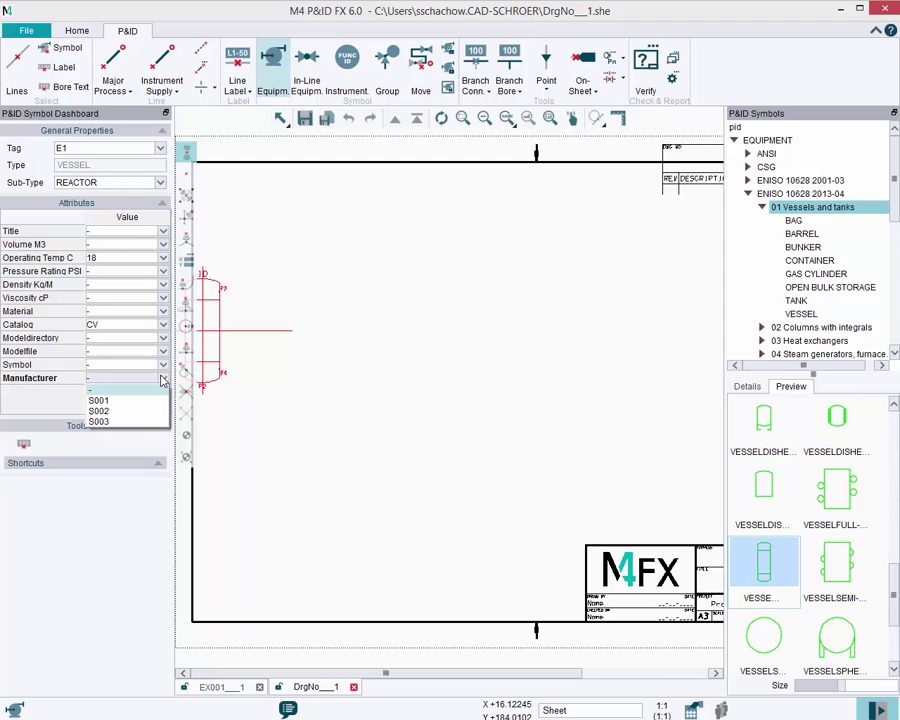
{"action": "left_click", "coordinate": [100, 400]}
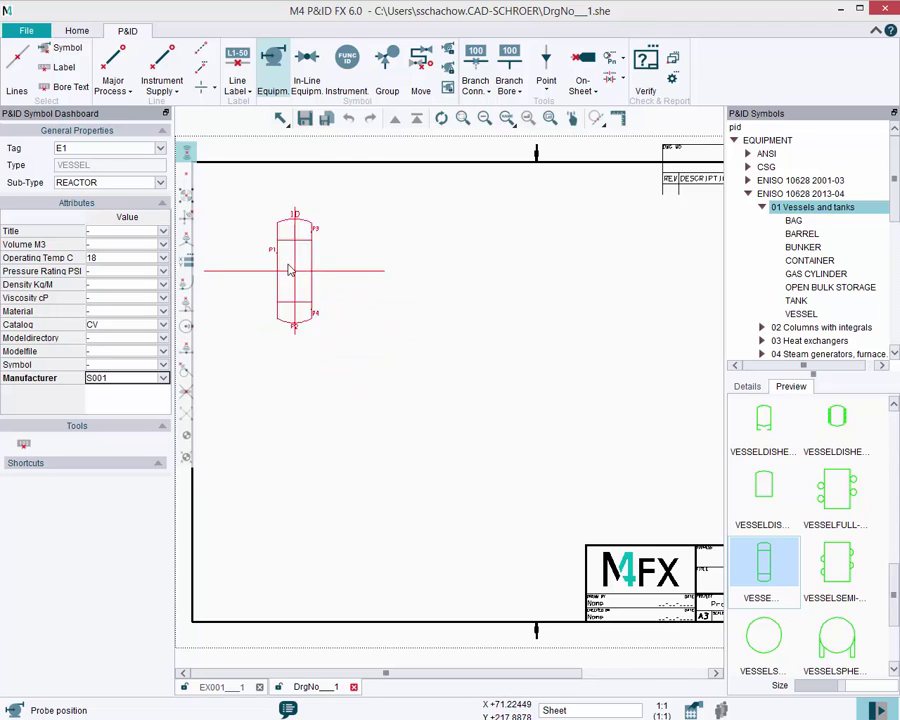
{"action": "left_click", "coordinate": [275, 270]}
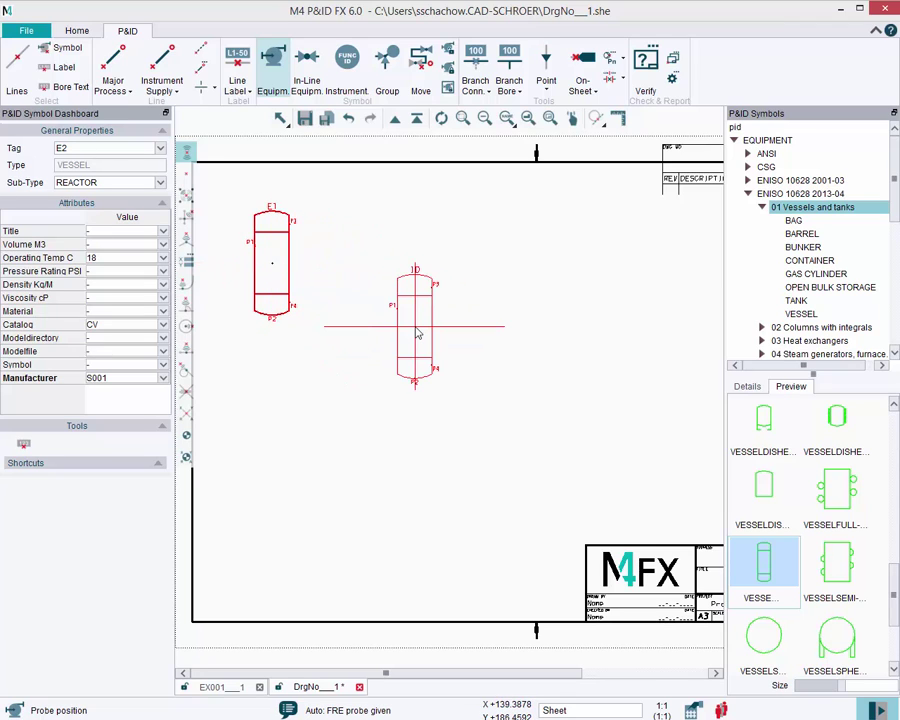
{"action": "key", "text": "Escape"}
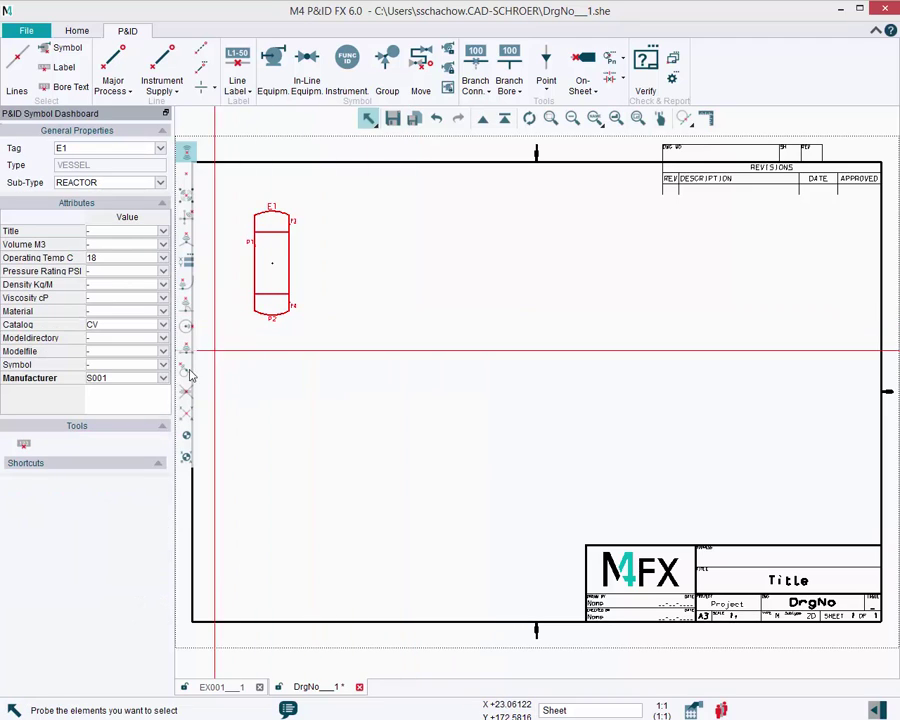
{"action": "right_click", "coordinate": [310, 324]}
{"action": "left_click", "coordinate": [350, 490]}
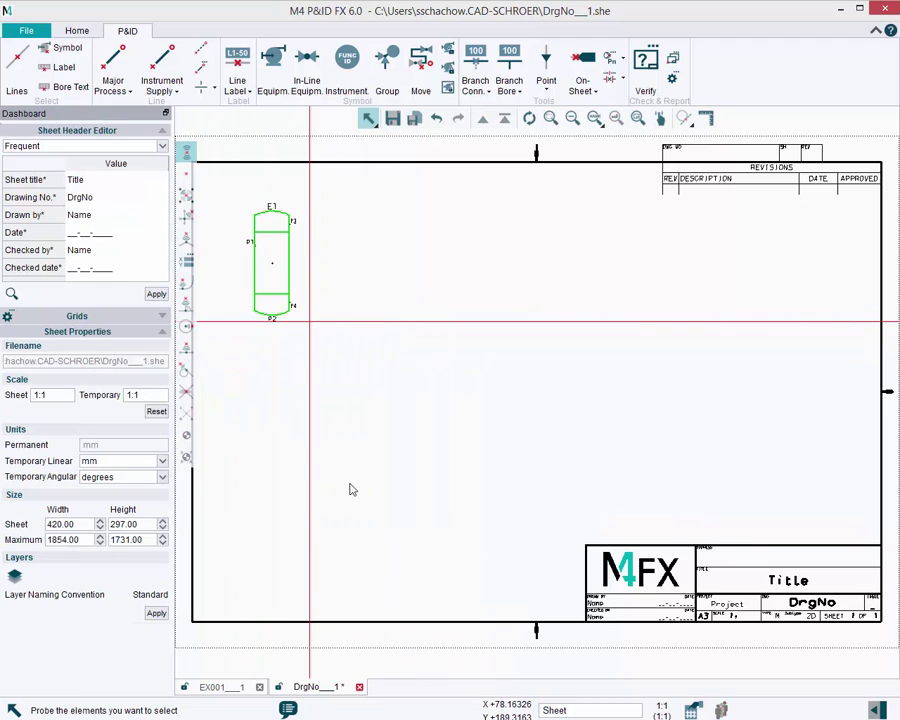